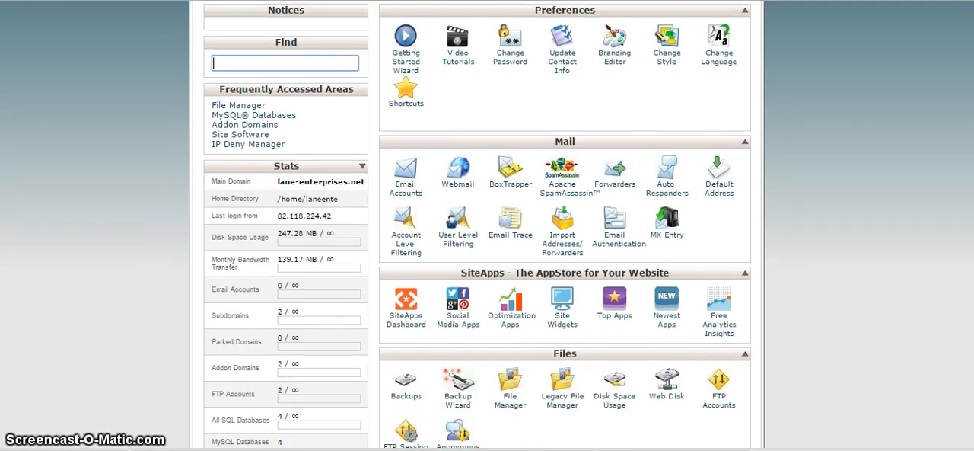
Step: Open the Addon Domains page from the Domains section of the control panel home
scroll(487, 228, up, 3)
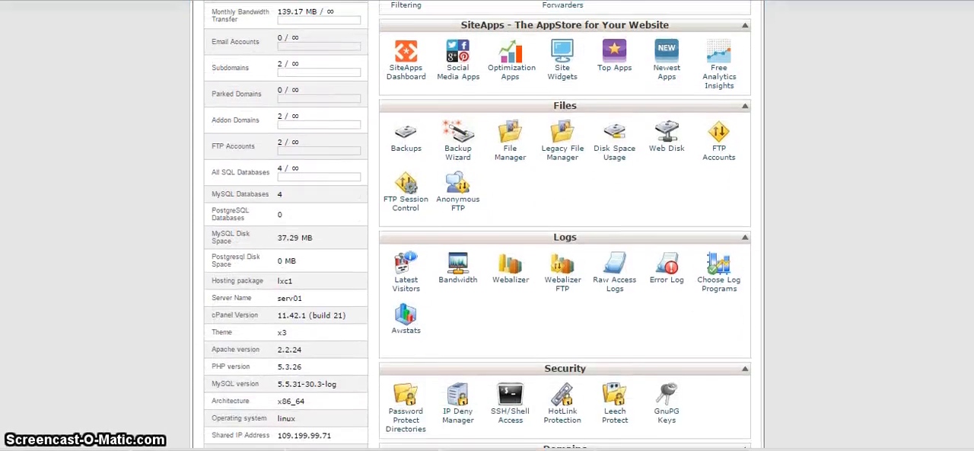
scroll(487, 228, down, 4)
scroll(488, 228, down, 1)
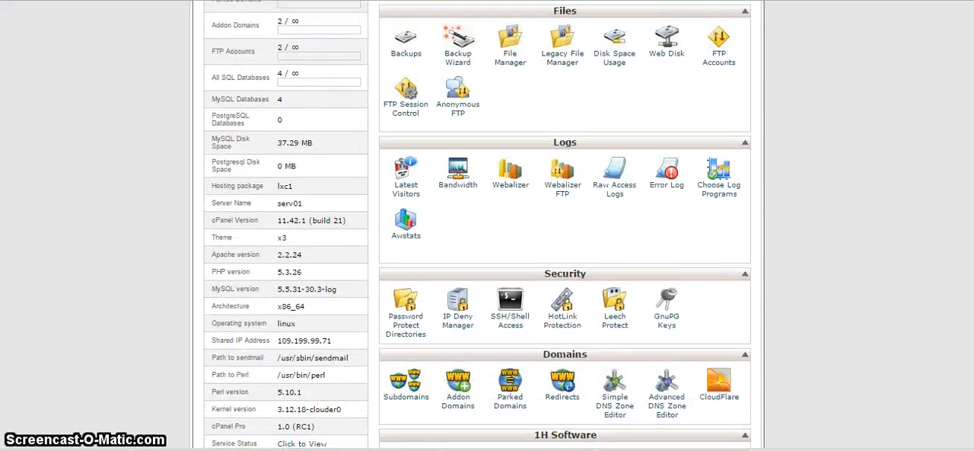
click(466, 407)
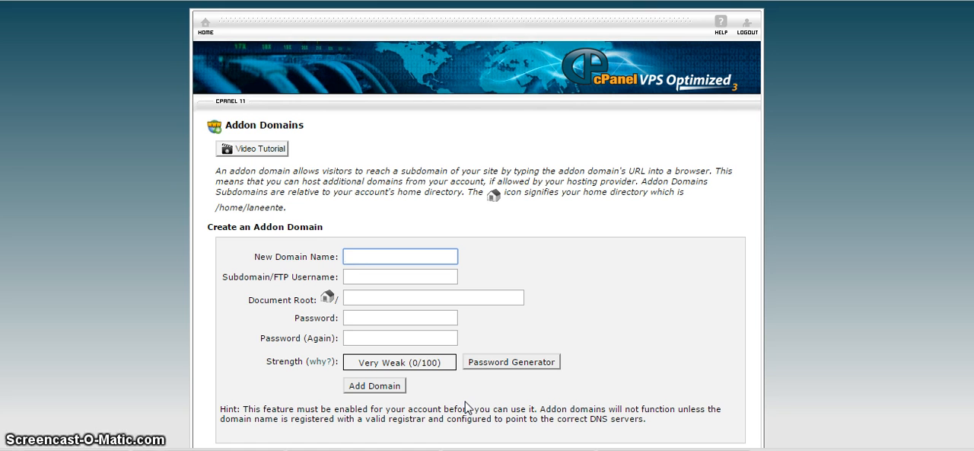
Step: Enter fleetengineering.net as the new addon domain name and let the subdomain and document root fill in automatically
text(fleete)
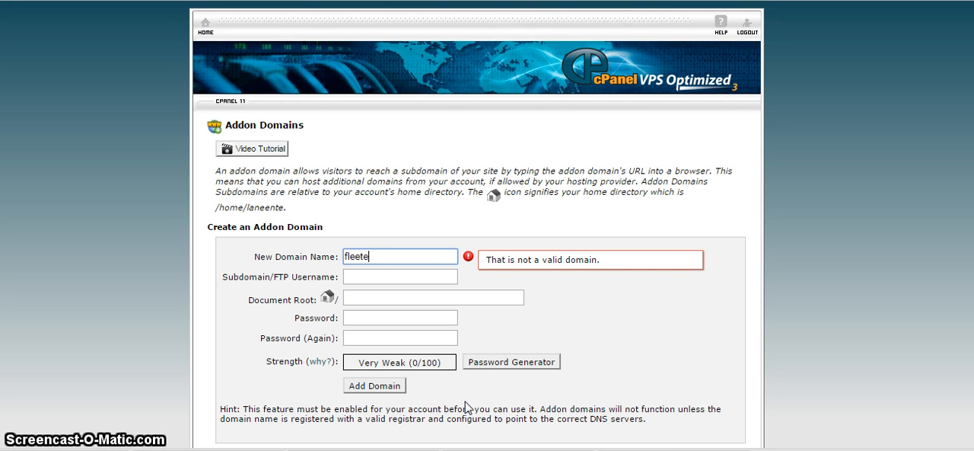
text(ngineering)
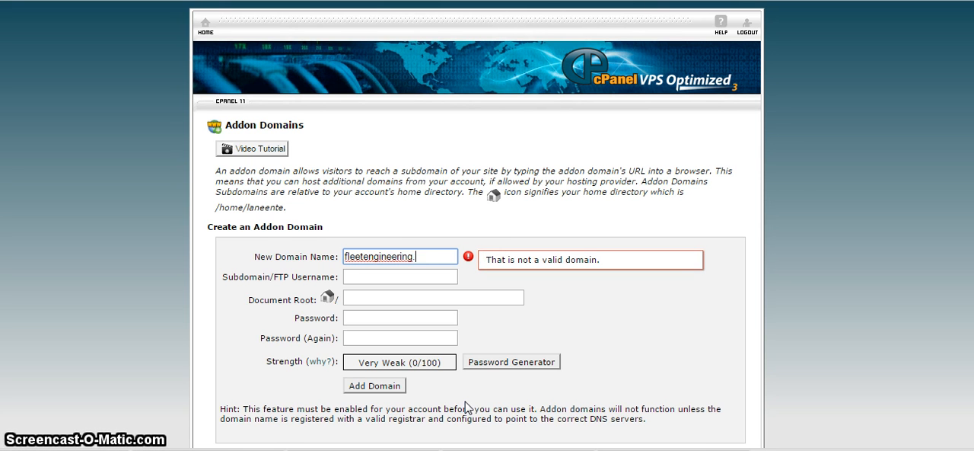
text(.net)
key(Tab)
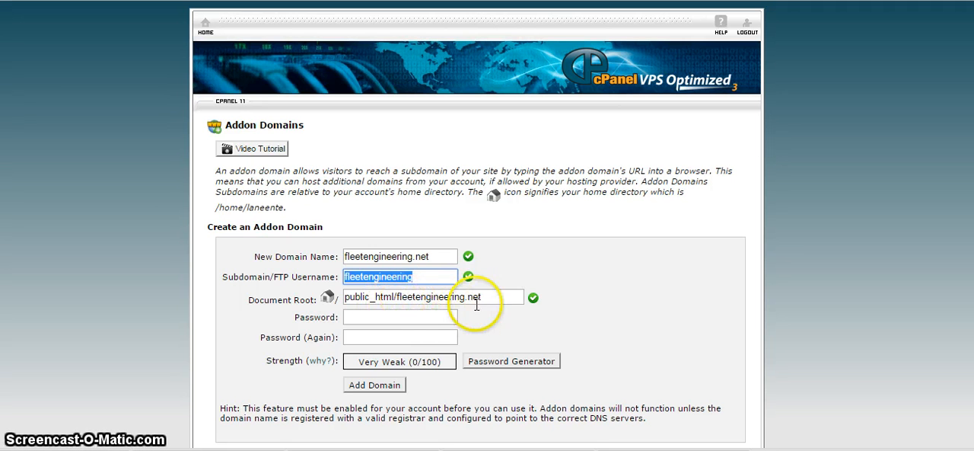
Step: Generate a password for the addon domain using both letter cases and only numbers as non-alpha characters
click(436, 317)
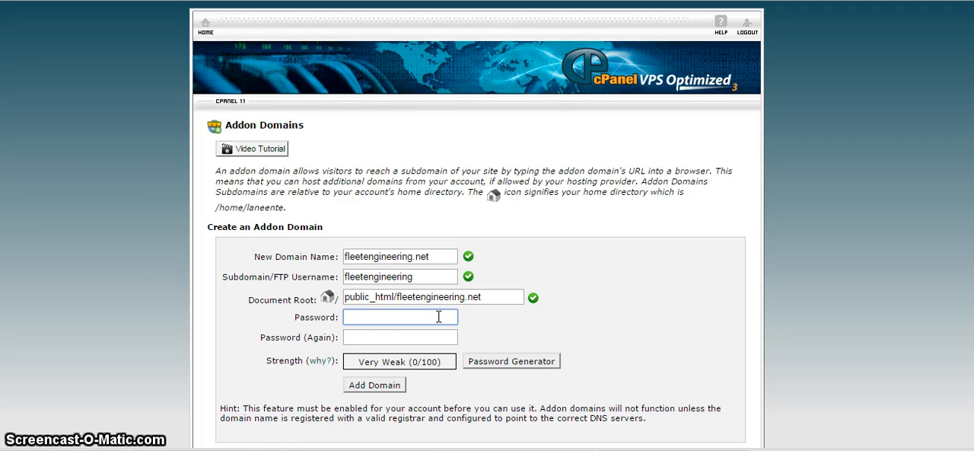
click(517, 363)
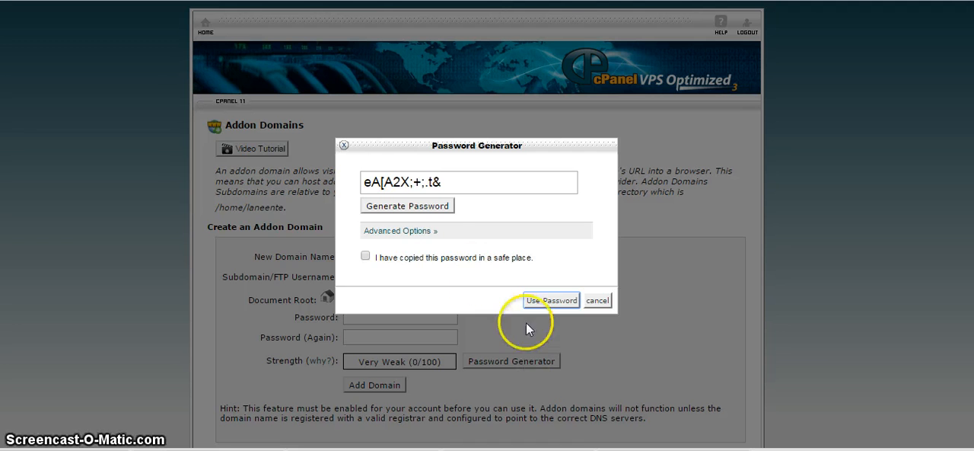
click(415, 230)
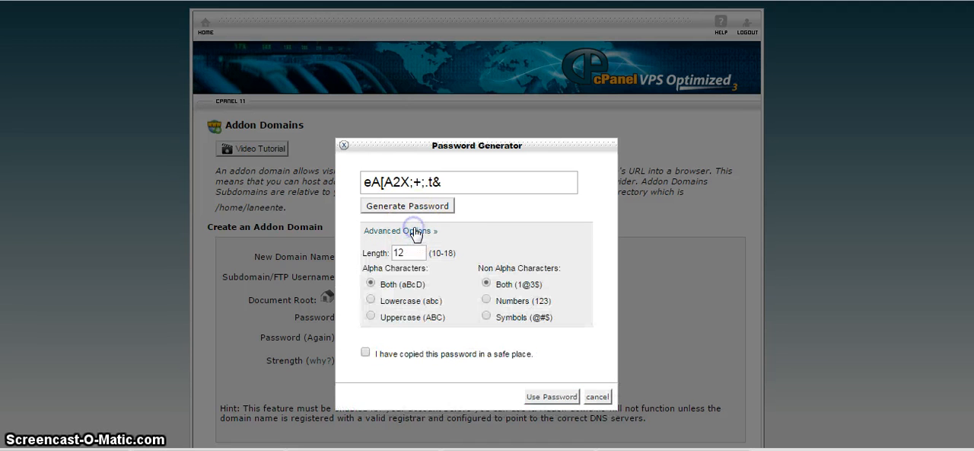
click(373, 302)
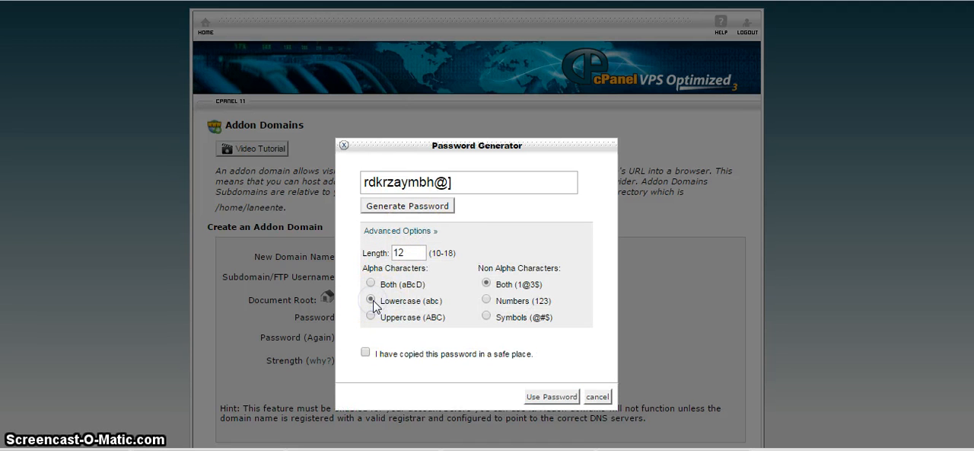
click(372, 284)
click(487, 299)
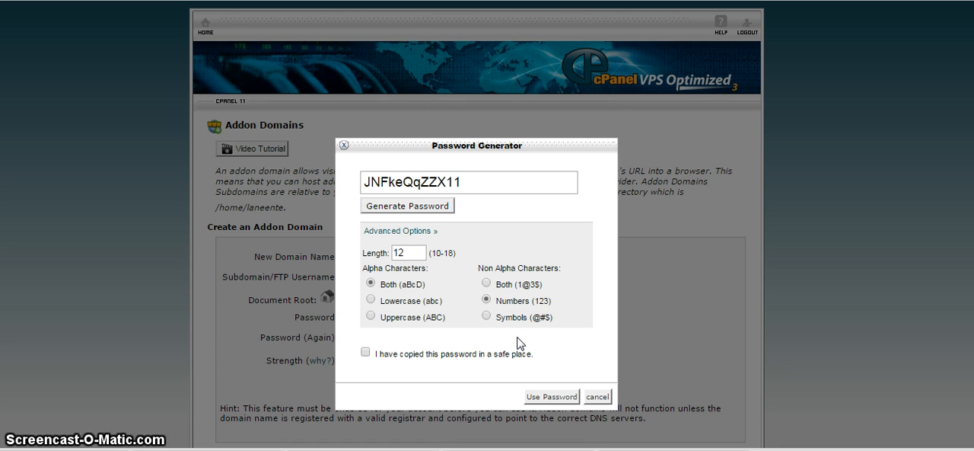
Step: Fill both password fields with the generated password after marking it as copied, and create the fleetengineering.net addon domain
click(547, 396)
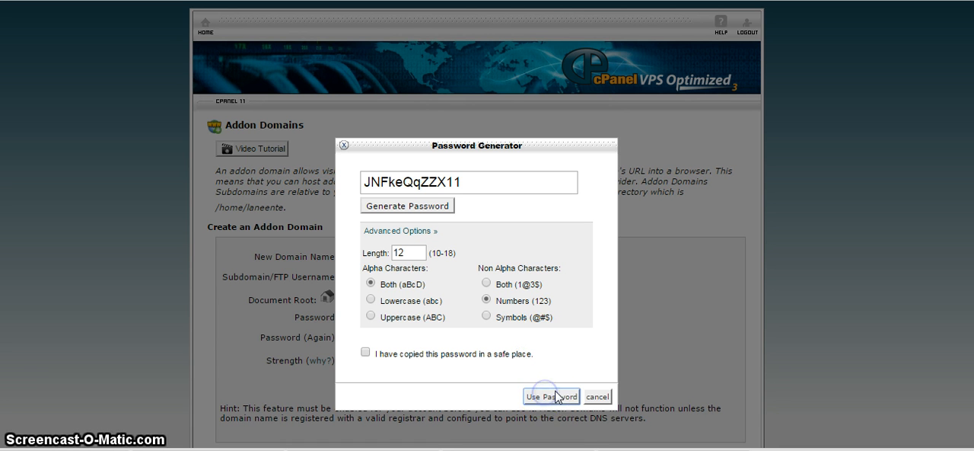
drag(487, 184, 316, 179)
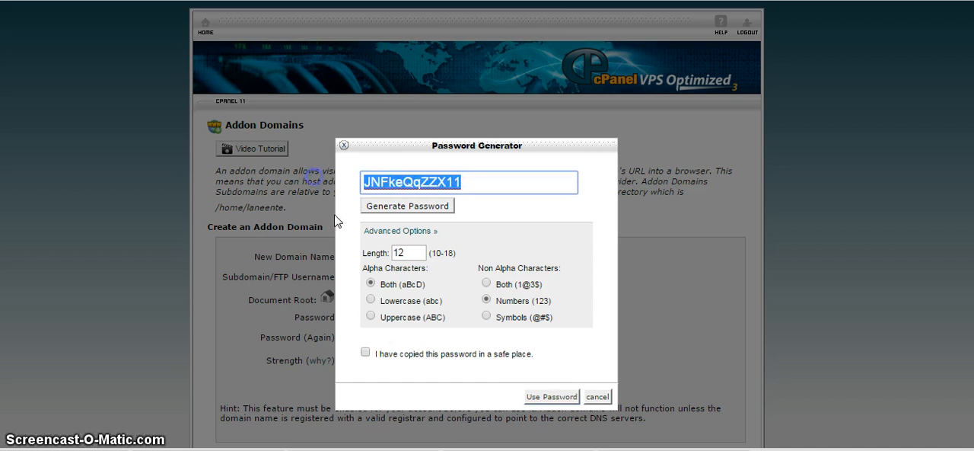
click(366, 352)
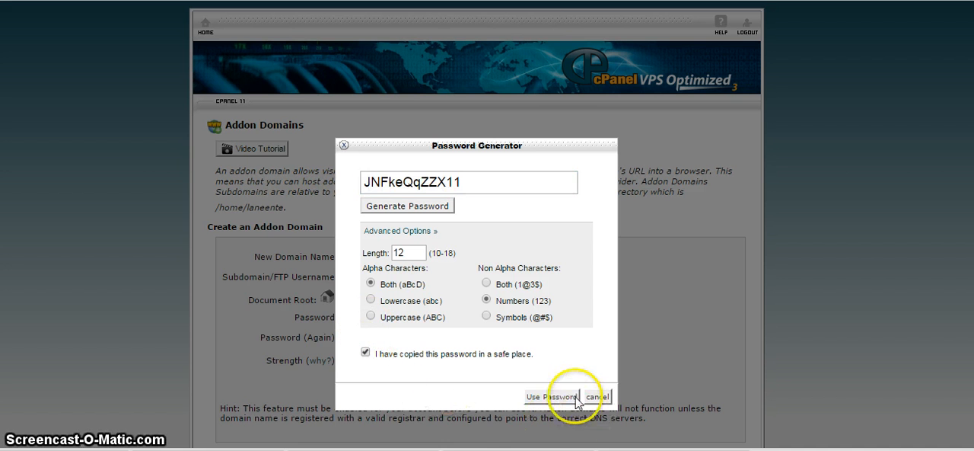
click(565, 398)
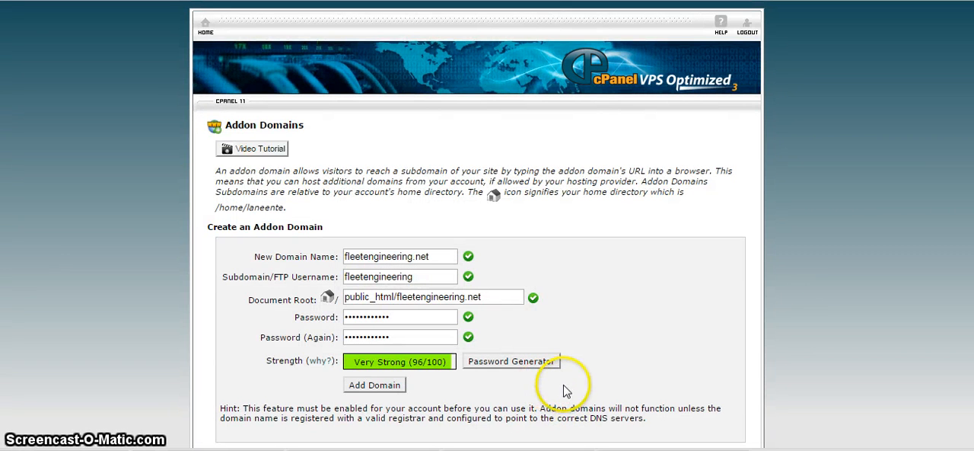
click(387, 385)
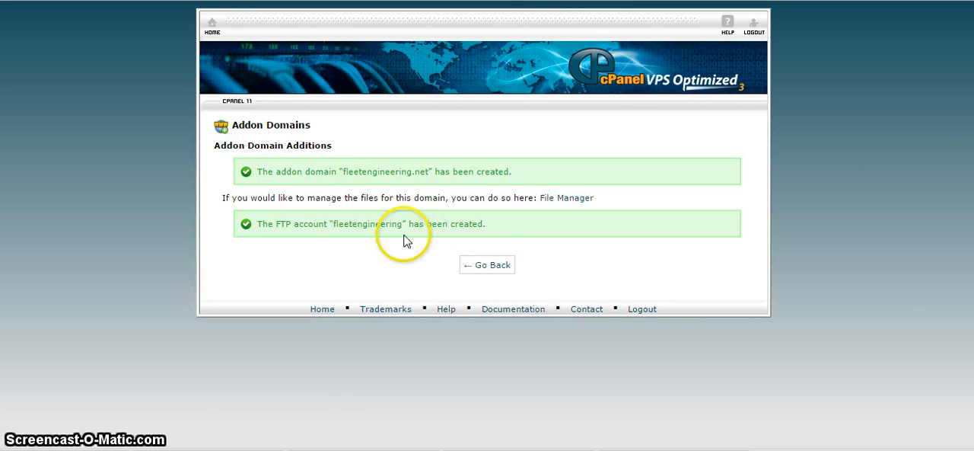
click(492, 270)
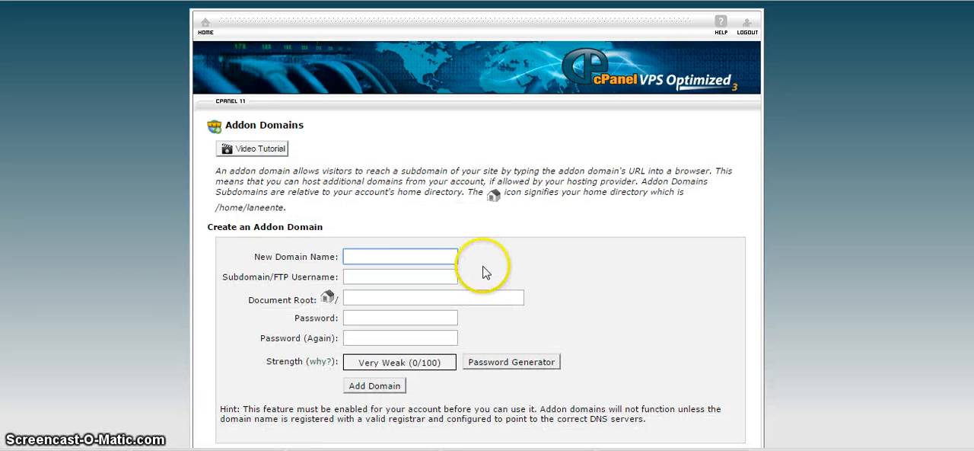
Step: Return to the control panel home and open the MySQL Databases page
click(211, 38)
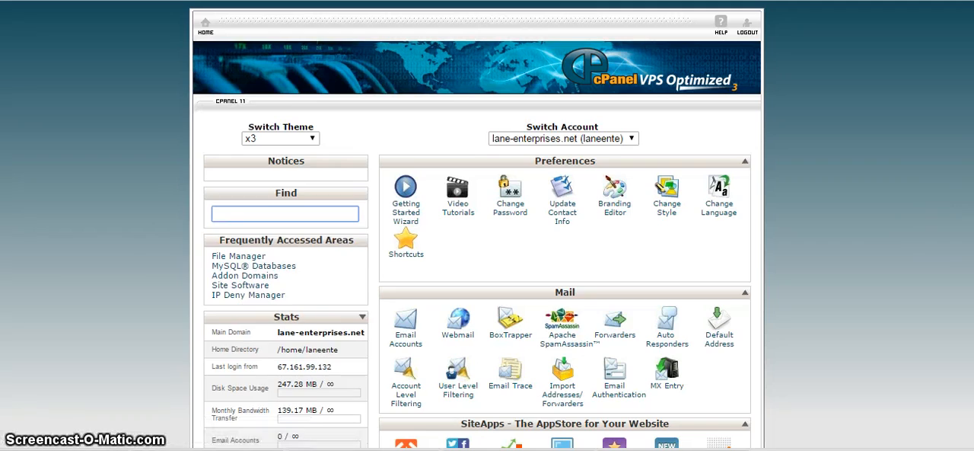
scroll(488, 228, down, 8)
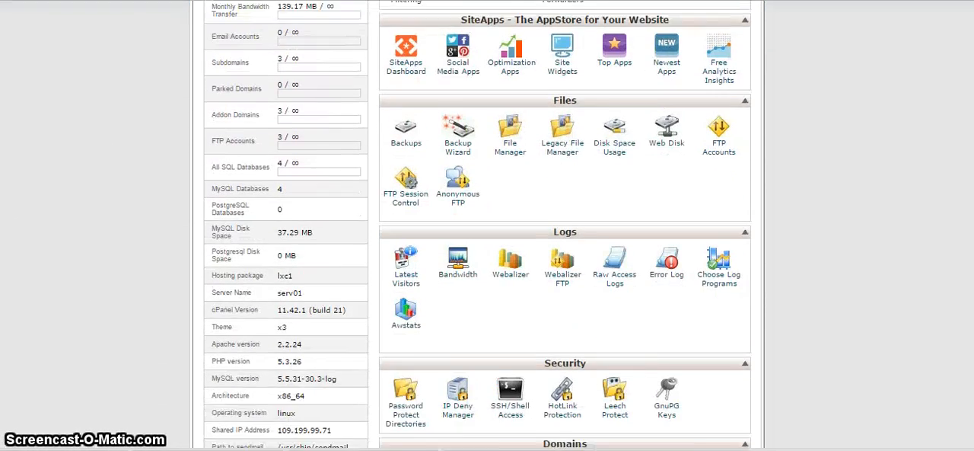
scroll(487, 228, down, 5)
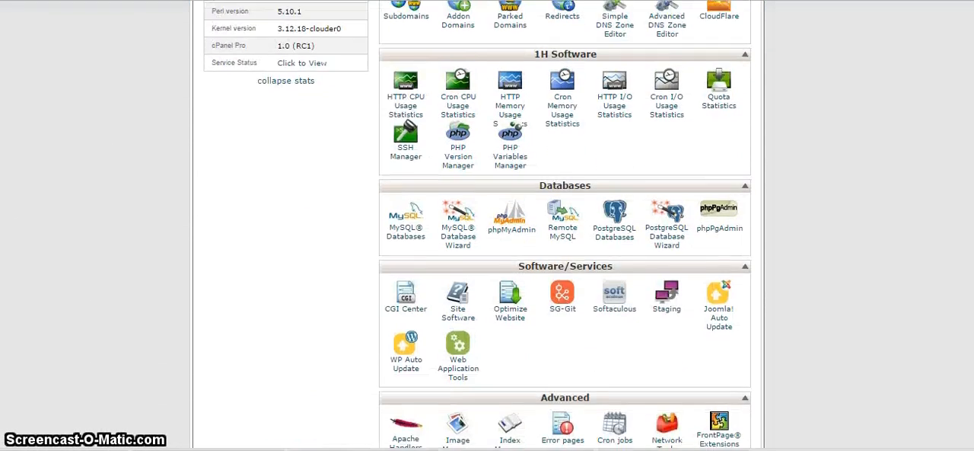
click(403, 225)
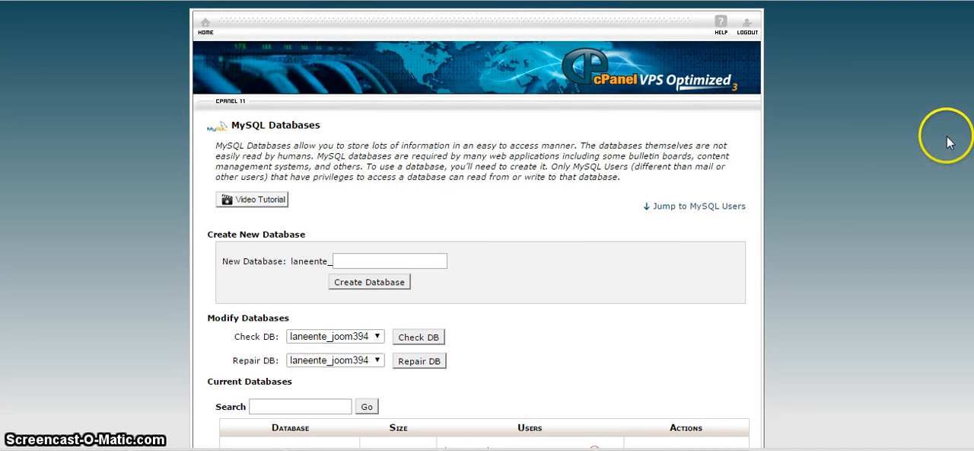
Step: Create a new MySQL database with the name fleet after the account prefix and return to the database overview
scroll(487, 228, down, 2)
scroll(487, 228, down, 1)
scroll(487, 228, up, 1)
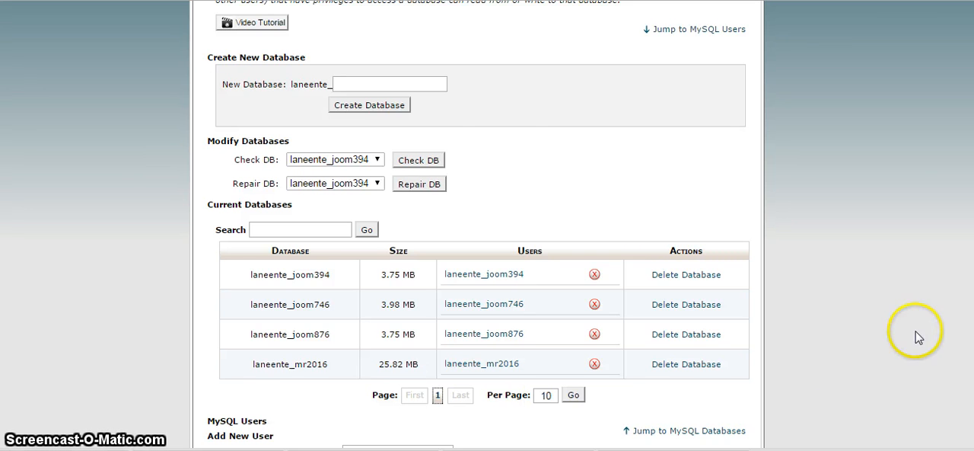
click(413, 84)
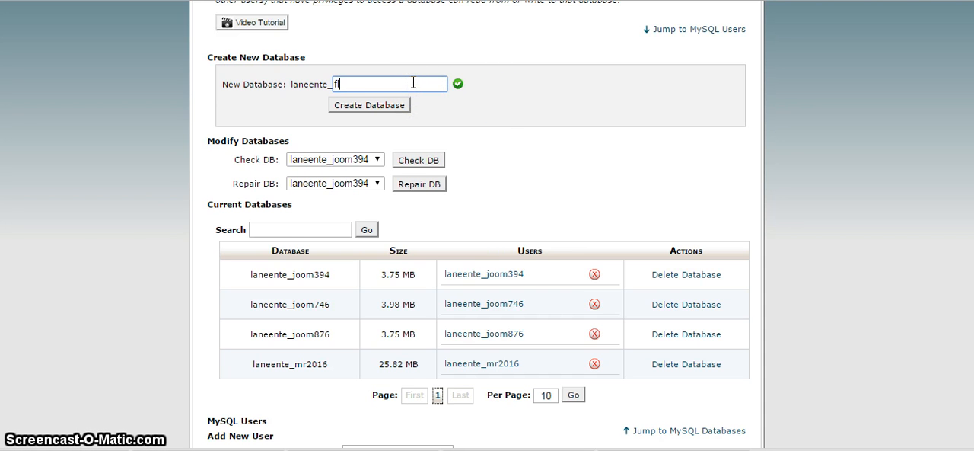
text(flee)
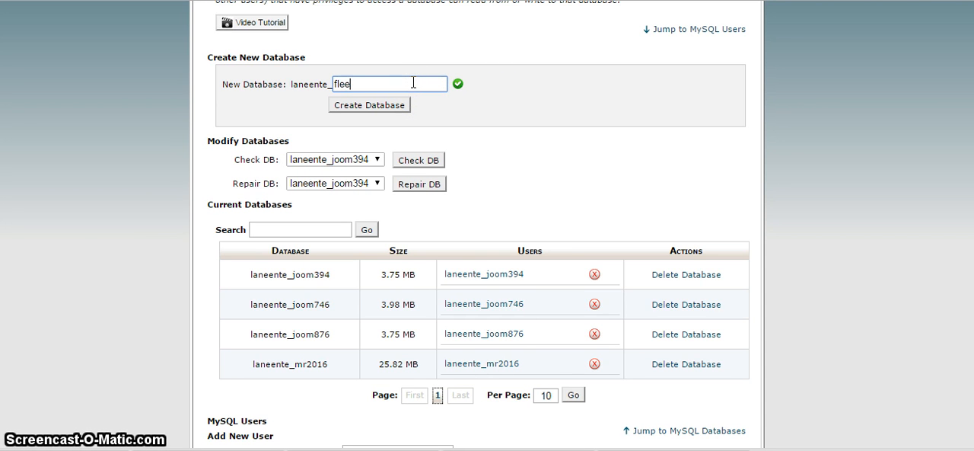
text(t)
click(352, 107)
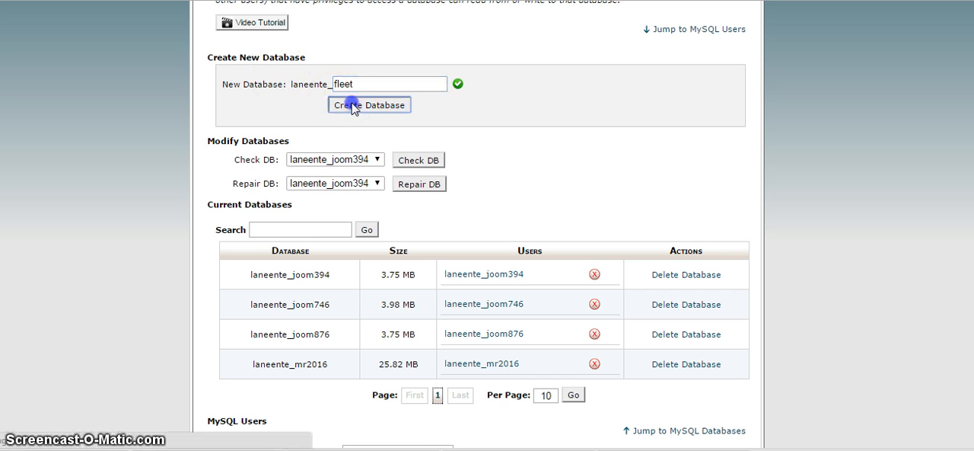
click(492, 197)
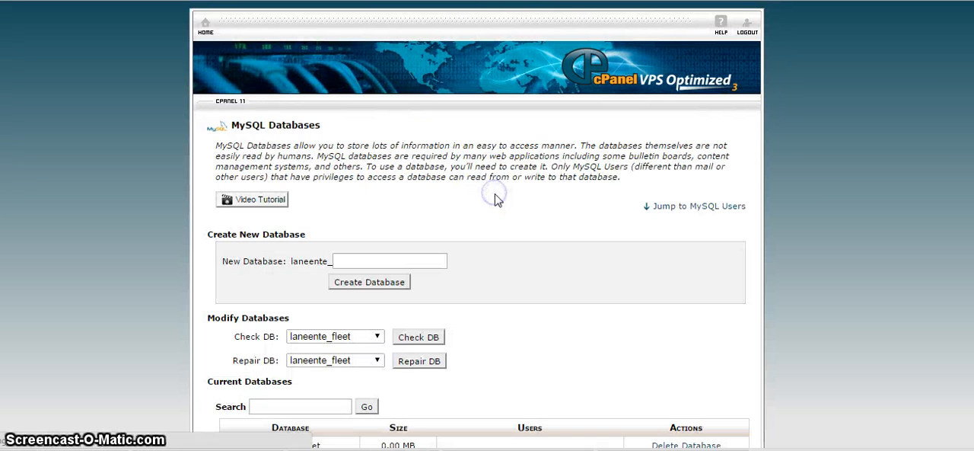
Step: Enter fleet as the username of the new MySQL user
click(639, 251)
scroll(642, 254, down, 3)
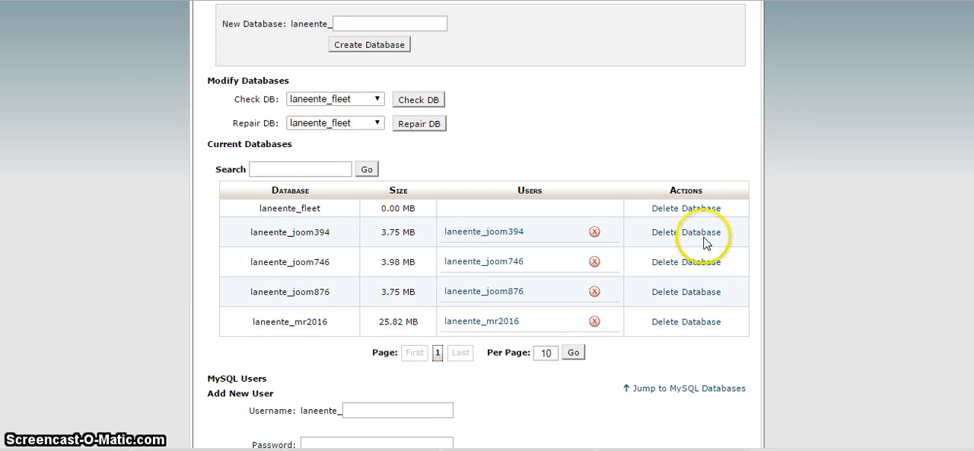
scroll(966, 185, down, 1)
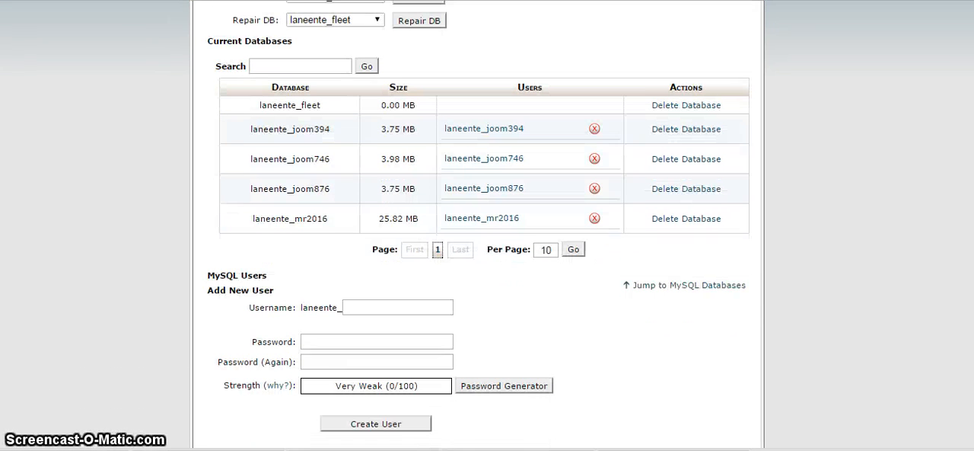
click(408, 292)
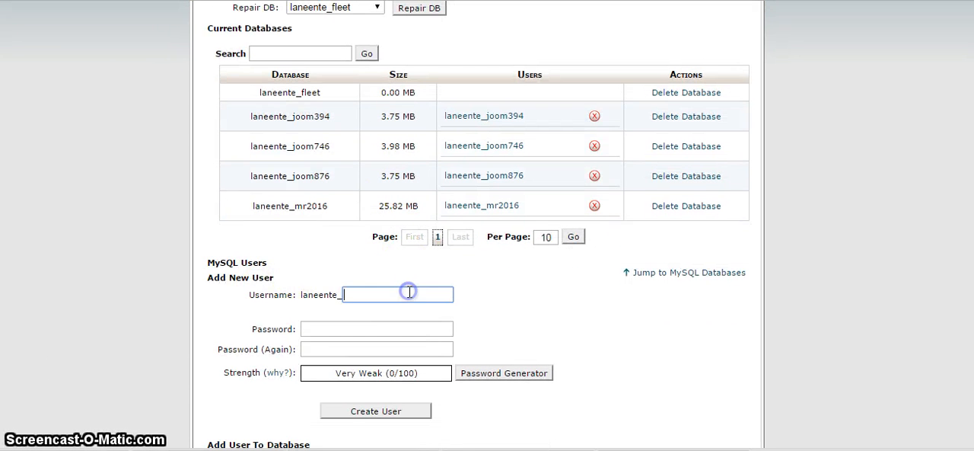
text(fllet)
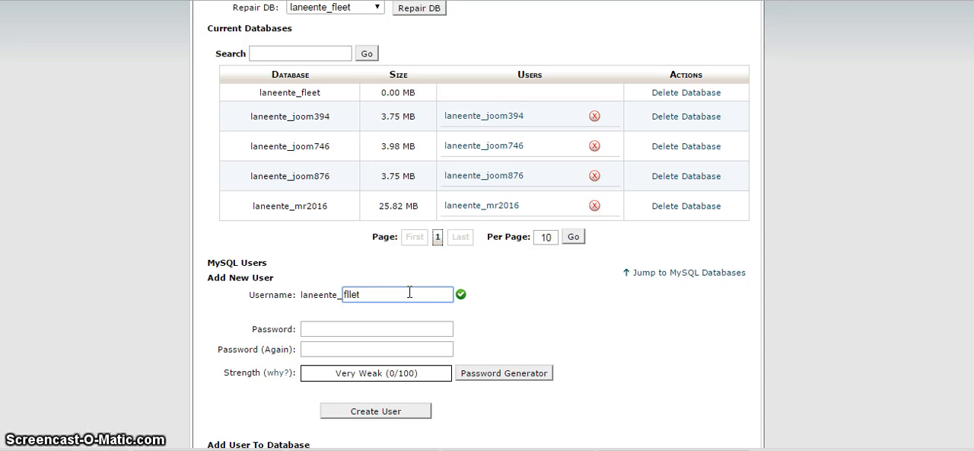
key(BackSpace)
key(BackSpace)
key(BackSpace)
text(ee)
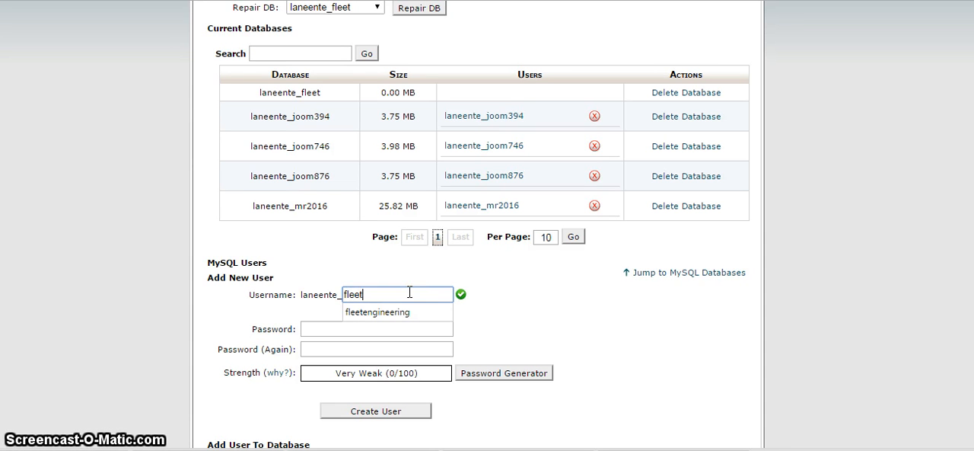
click(522, 293)
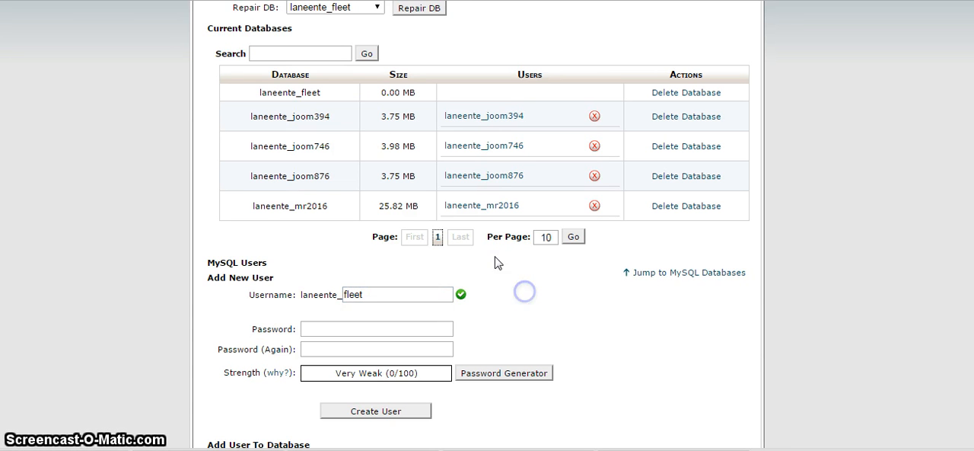
Step: Generate a password for the new MySQL user, mark it as copied, and fill both password fields with it
click(380, 329)
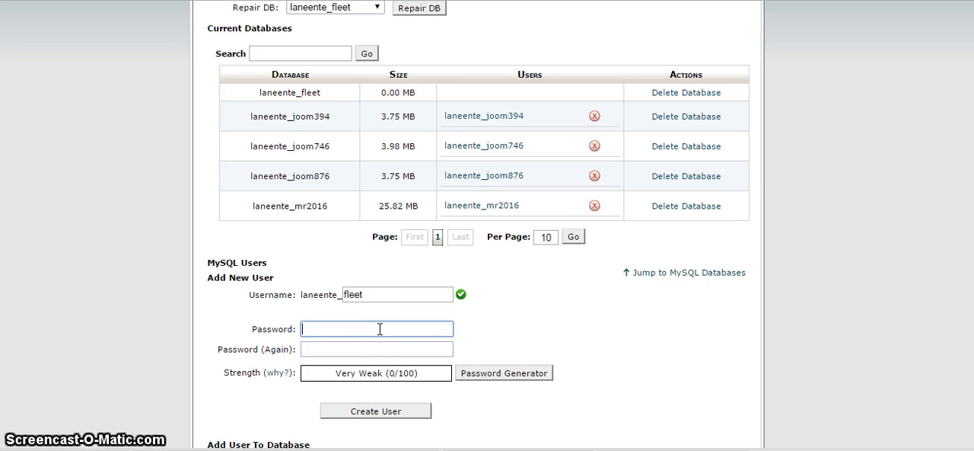
click(533, 373)
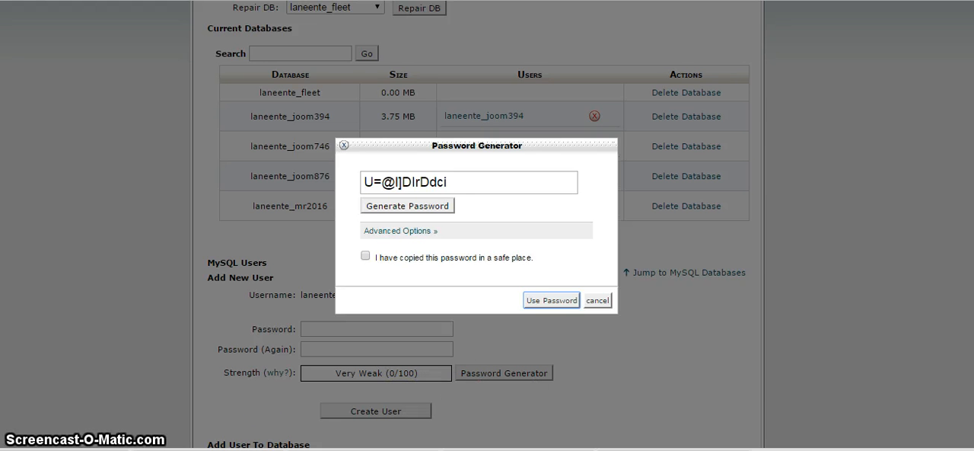
click(366, 256)
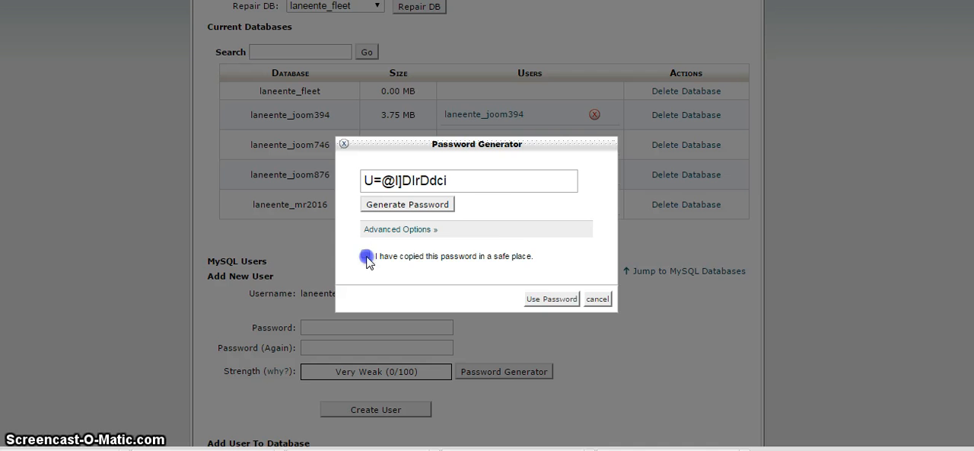
click(547, 298)
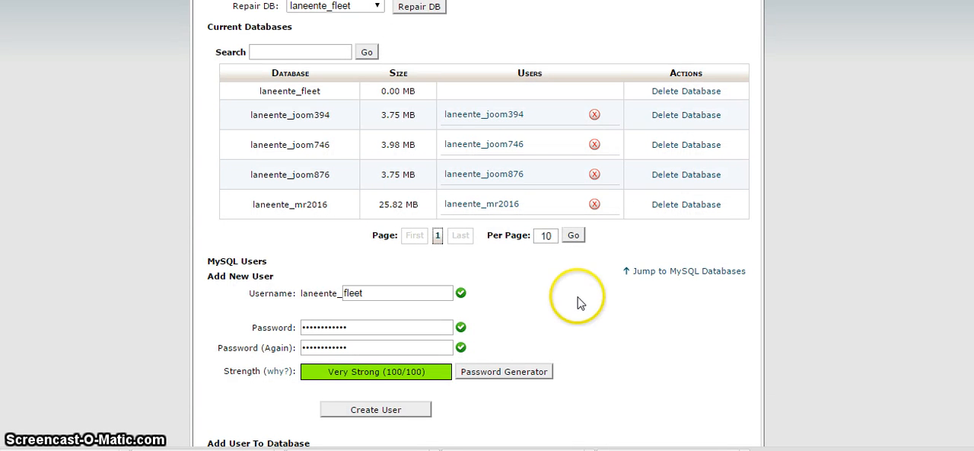
Step: Create the fleet MySQL user and return to the MySQL Databases overview
scroll(754, 270, down, 2)
click(408, 335)
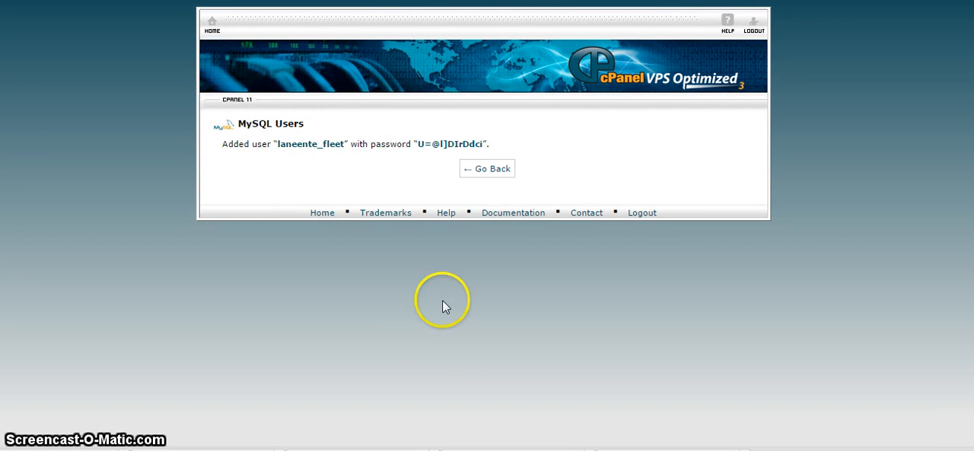
click(497, 171)
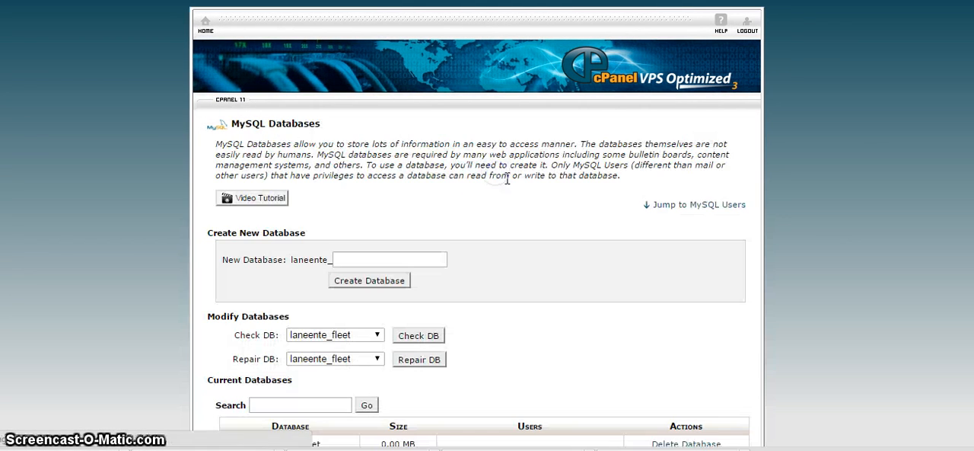
Step: Add the fleet user to the fleet database, choosing the account-prefixed fleet entry for both user and database
drag(973, 186, 970, 440)
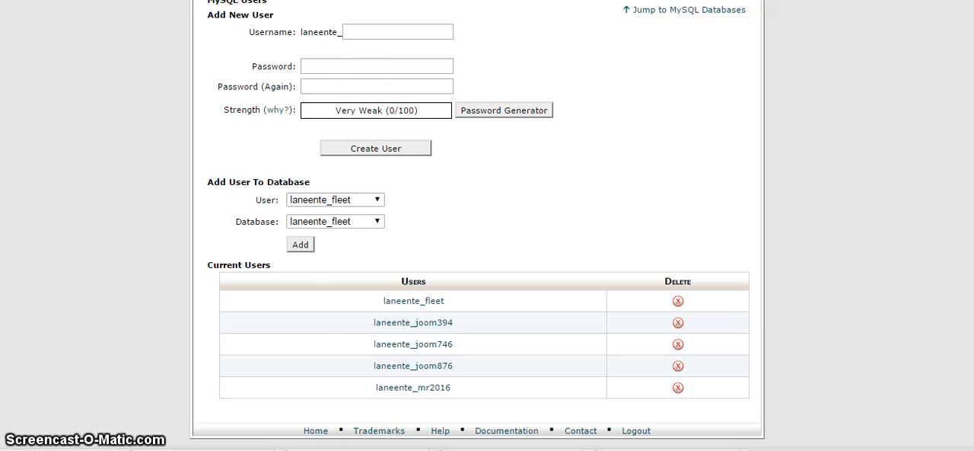
drag(973, 342, 973, 231)
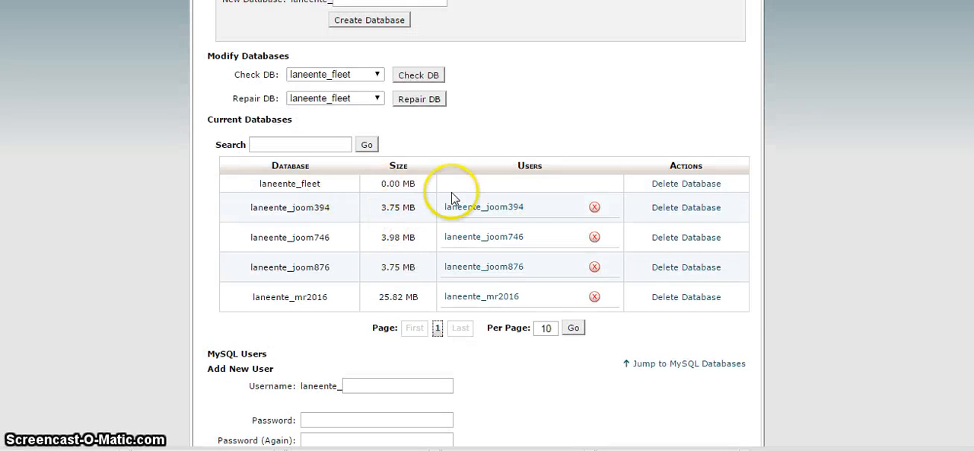
drag(973, 255, 973, 371)
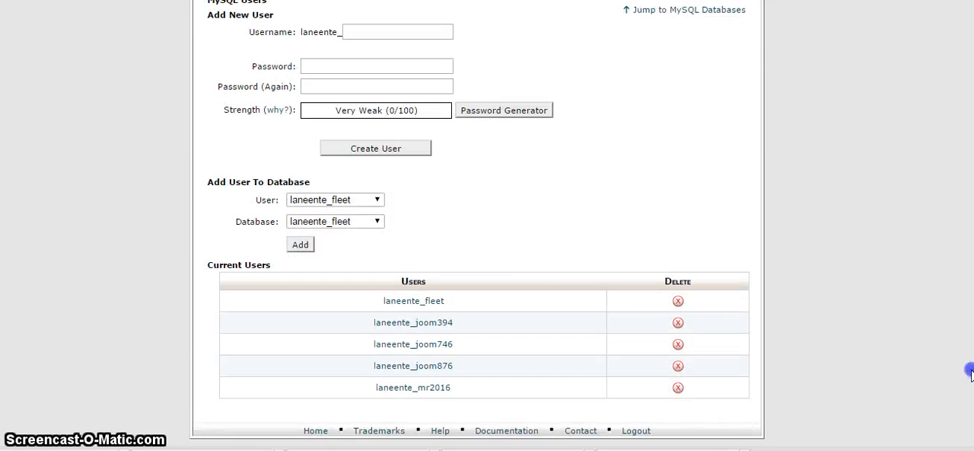
click(332, 200)
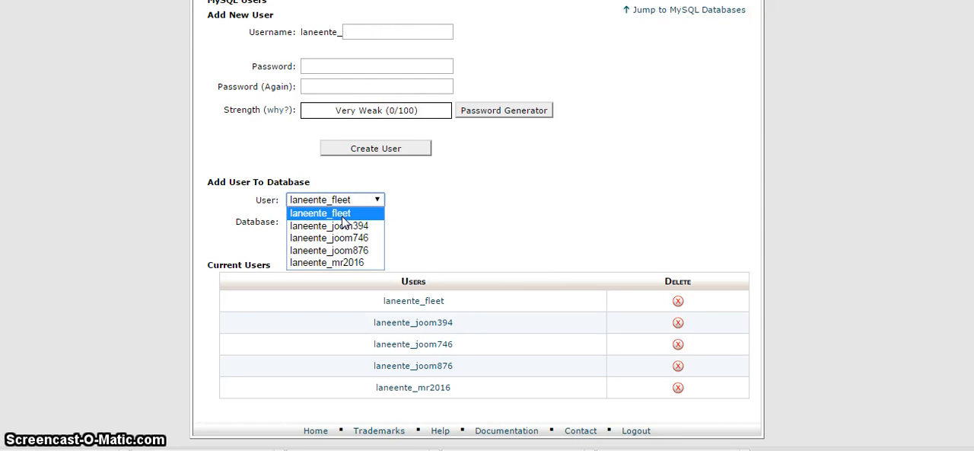
click(344, 219)
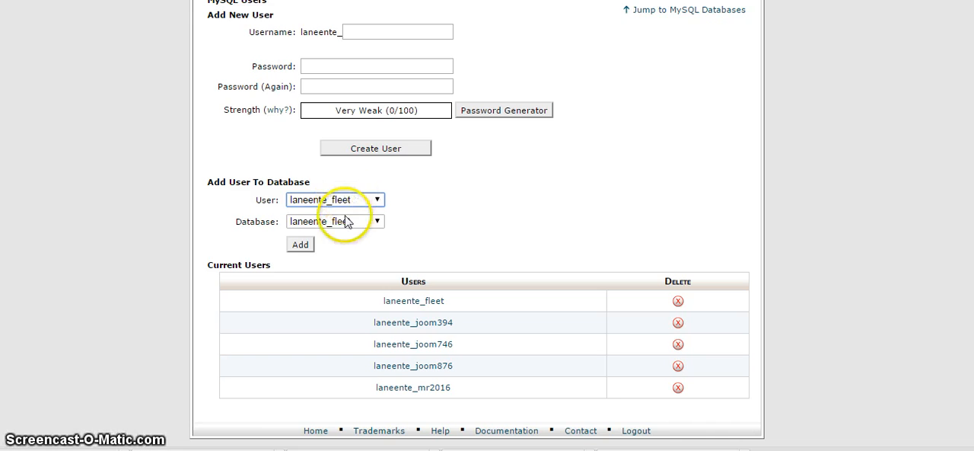
click(345, 226)
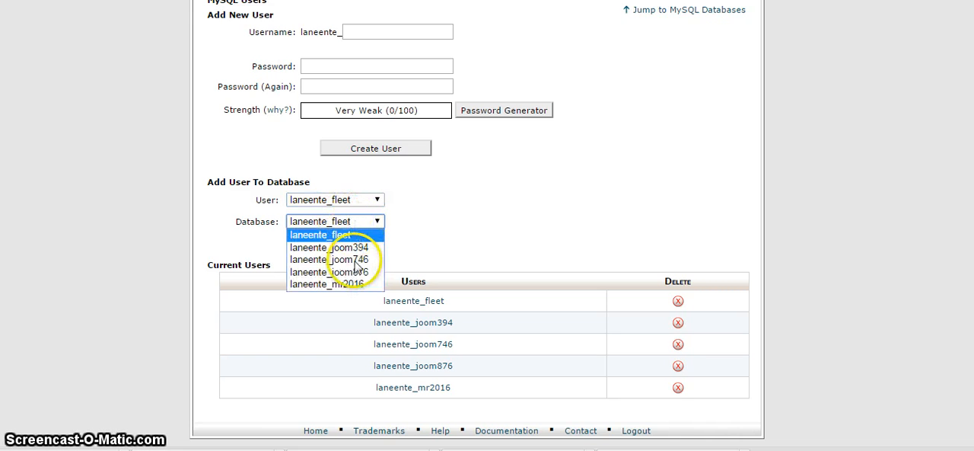
click(352, 233)
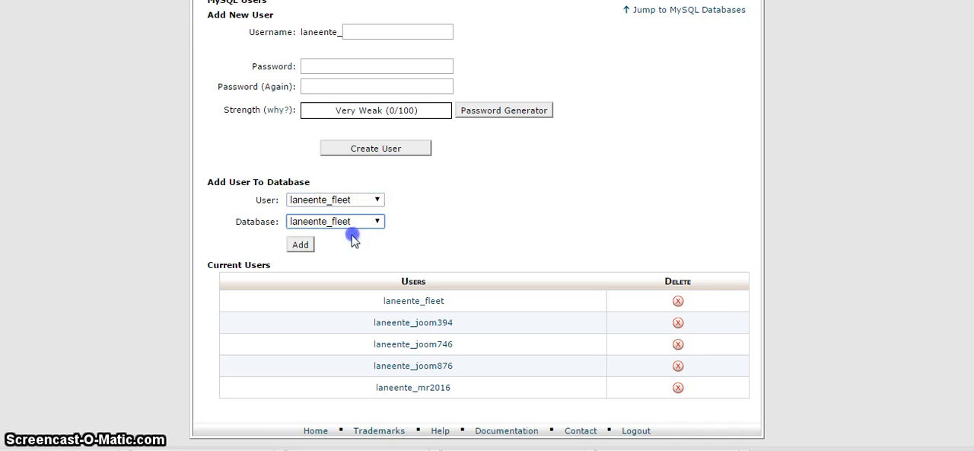
click(303, 247)
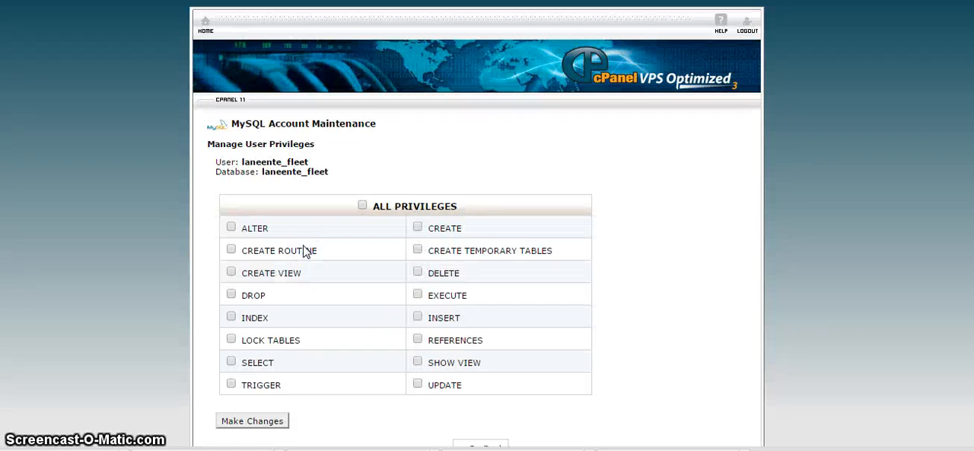
Step: Grant the fleet user ALL PRIVILEGES on the fleet database, save the changes, and return to the database overview
click(362, 205)
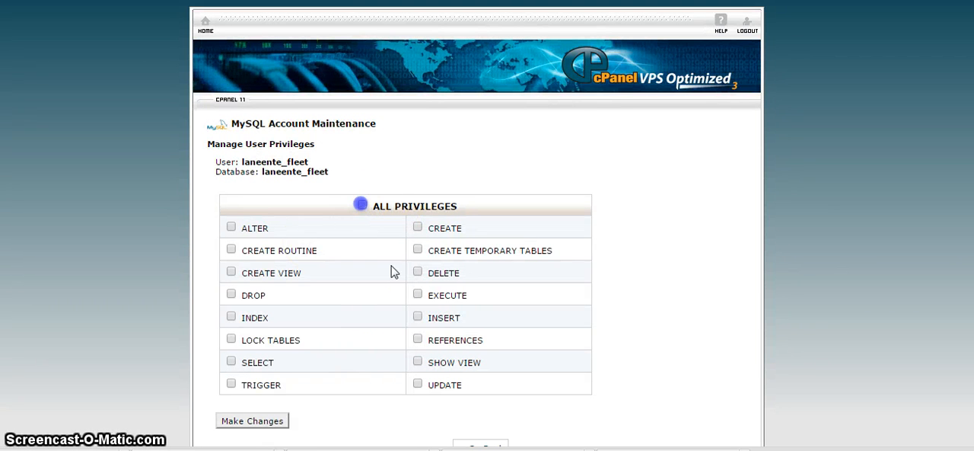
click(271, 427)
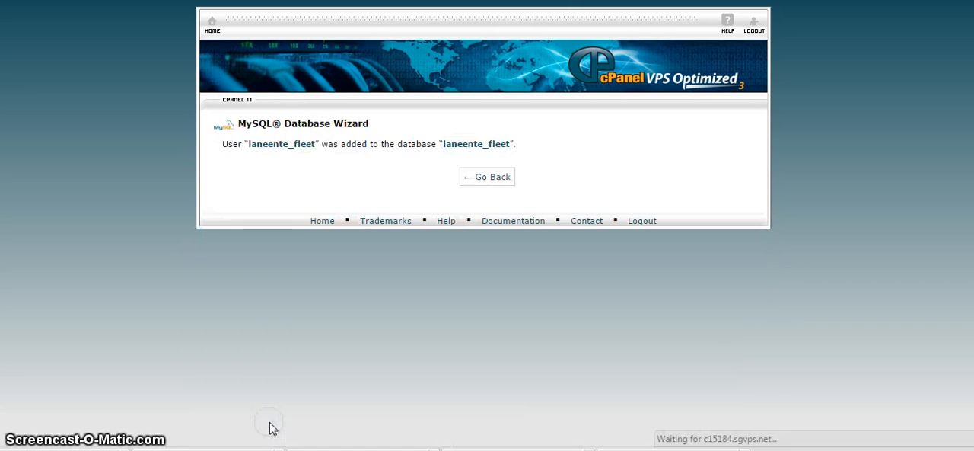
click(491, 177)
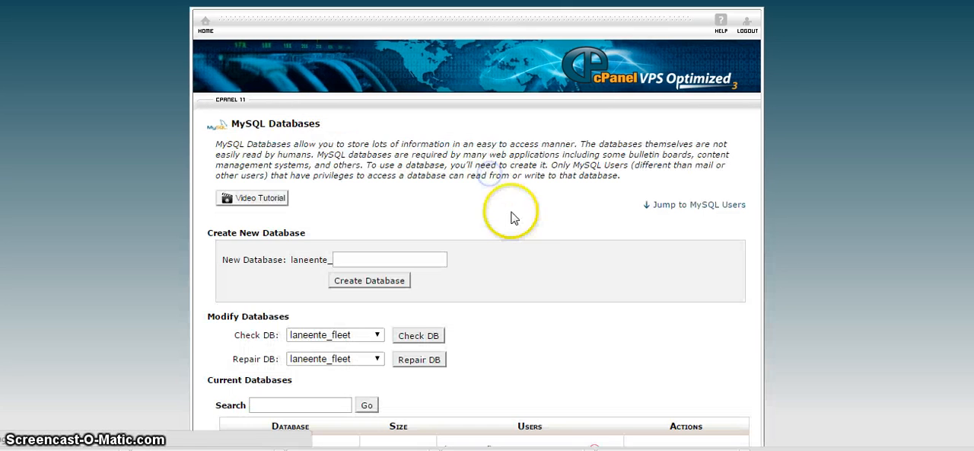
Step: Check the current databases list for the user assigned to the fleet database
drag(973, 172, 956, 305)
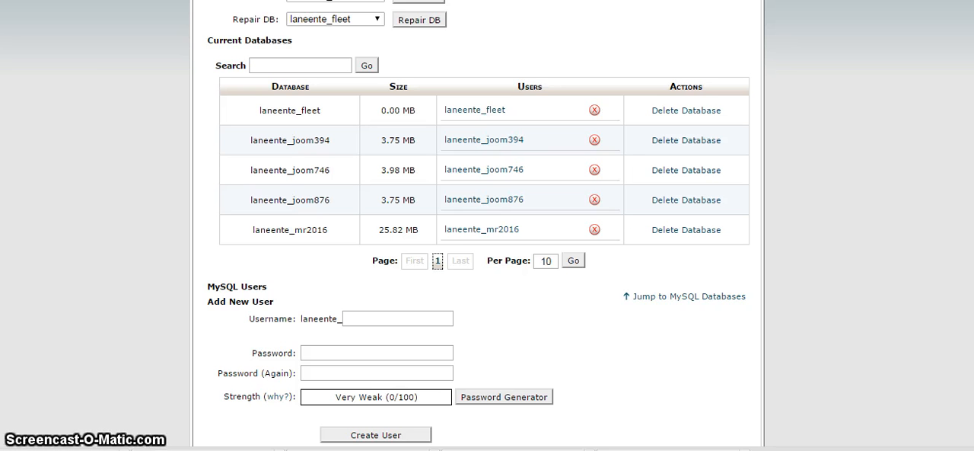
scroll(487, 229, up, 3)
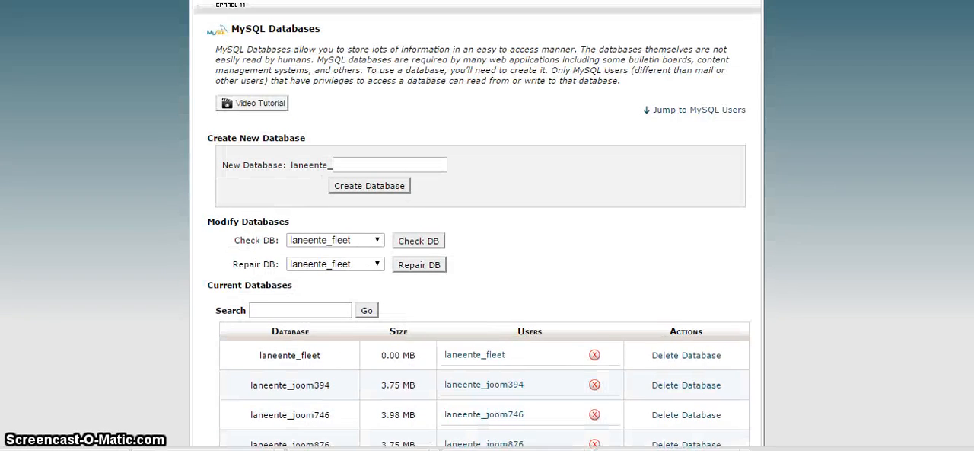
scroll(487, 228, down, 1)
scroll(967, 271, down, 1)
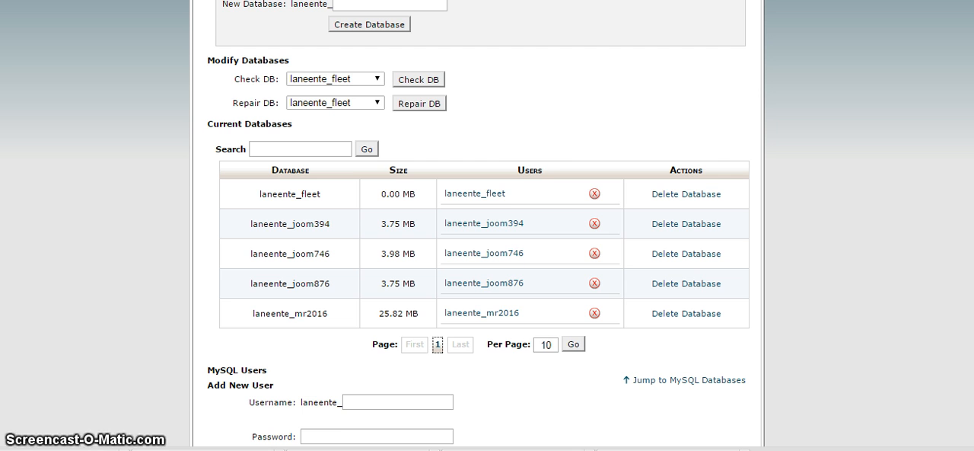
scroll(487, 226, up, 3)
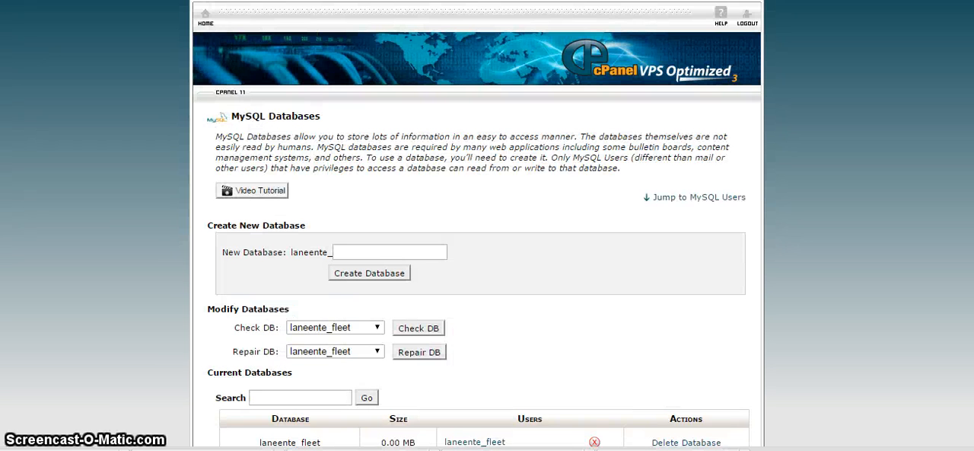